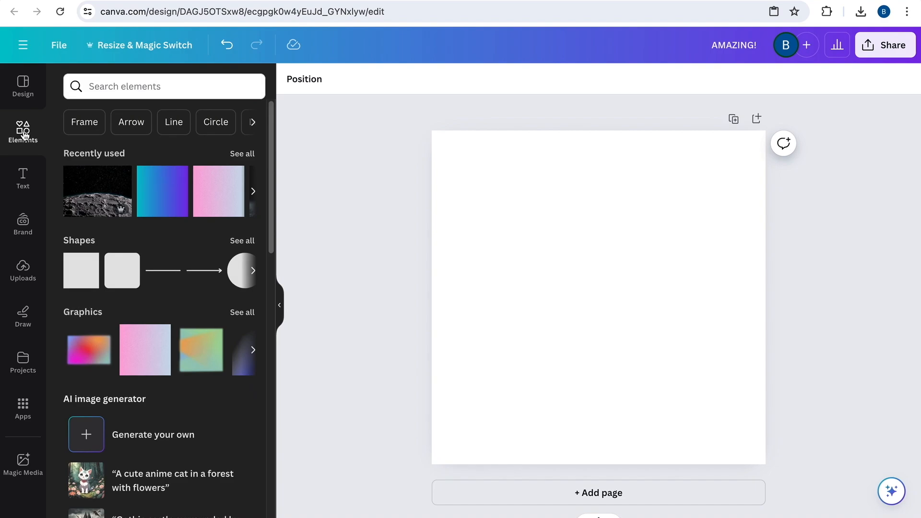
Add the teal-to-purple square from the gradient graphics to the page and enlarge it to cover the whole page
{"action": "left_click", "coordinate": [133, 89]}
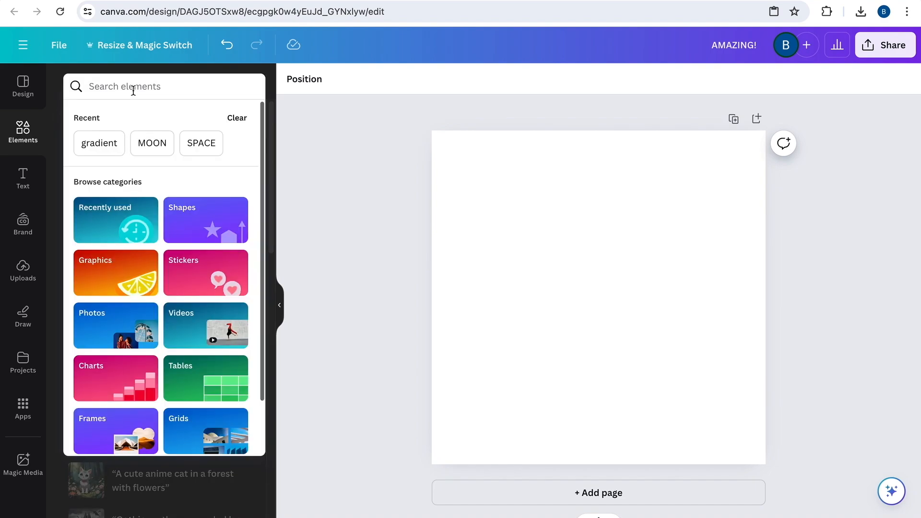
{"action": "left_click", "coordinate": [105, 145]}
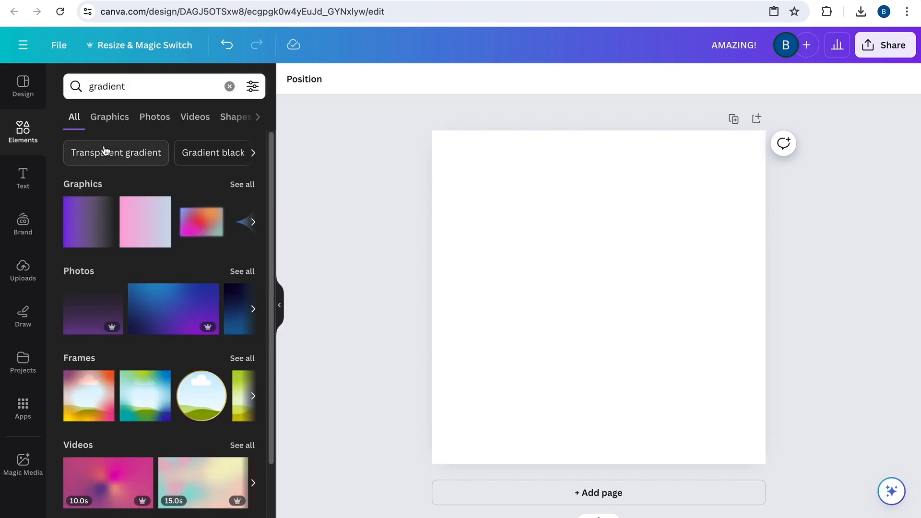
{"action": "left_click", "coordinate": [243, 185]}
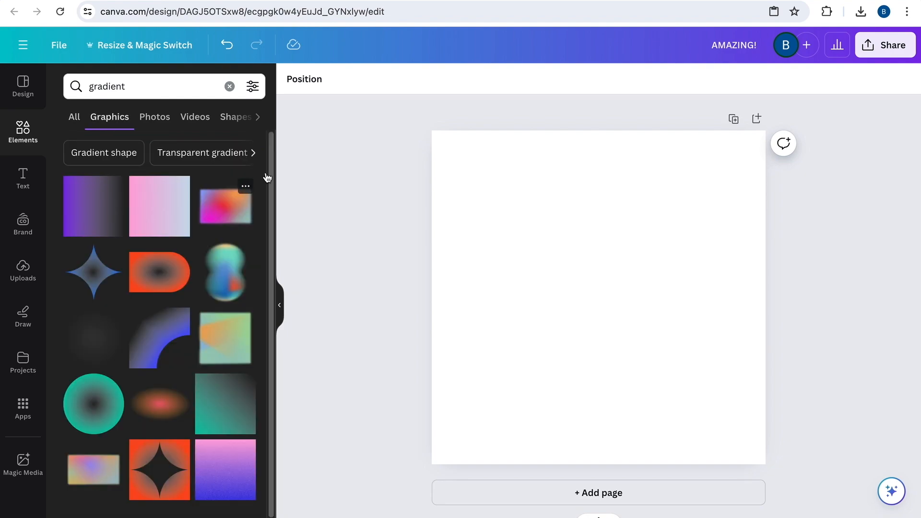
{"action": "left_click_drag", "start_coordinate": [272, 169], "coordinate": [272, 372]}
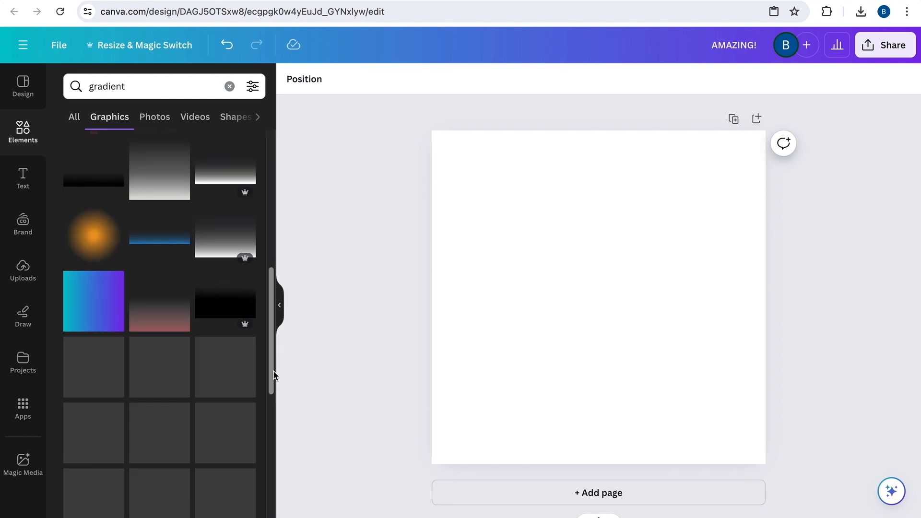
{"action": "left_click", "coordinate": [101, 307]}
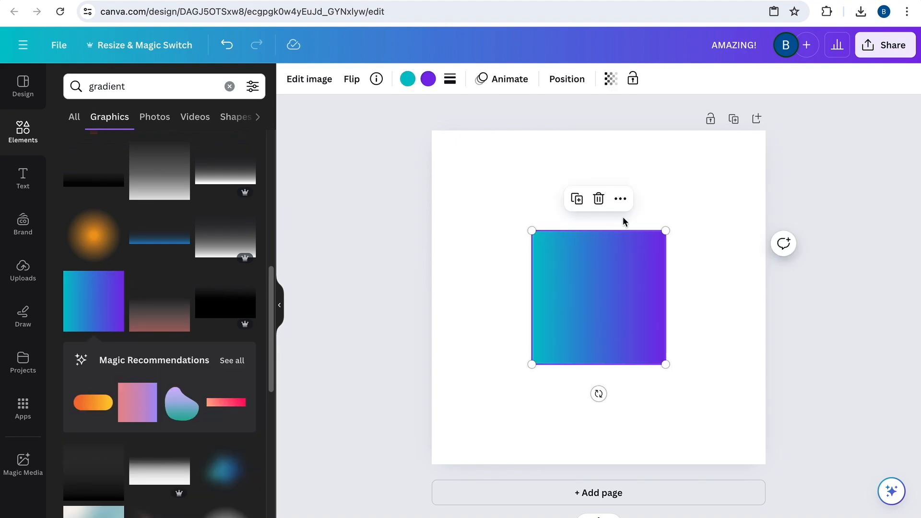
{"action": "left_click_drag", "start_coordinate": [532, 230], "coordinate": [430, 131]}
{"action": "left_click_drag", "start_coordinate": [666, 365], "coordinate": [764, 474]}
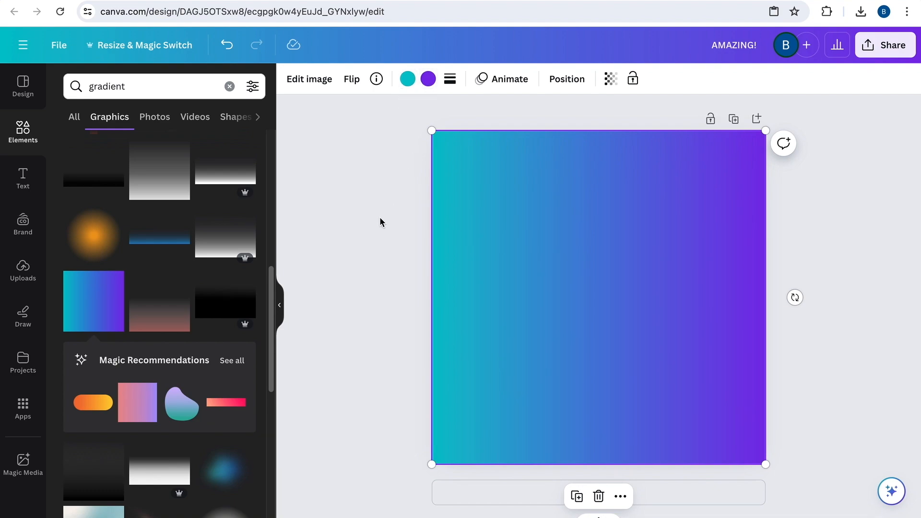
Add a heading on top of the gradient and replace its text with "AMAZING!"
{"action": "left_click", "coordinate": [28, 184]}
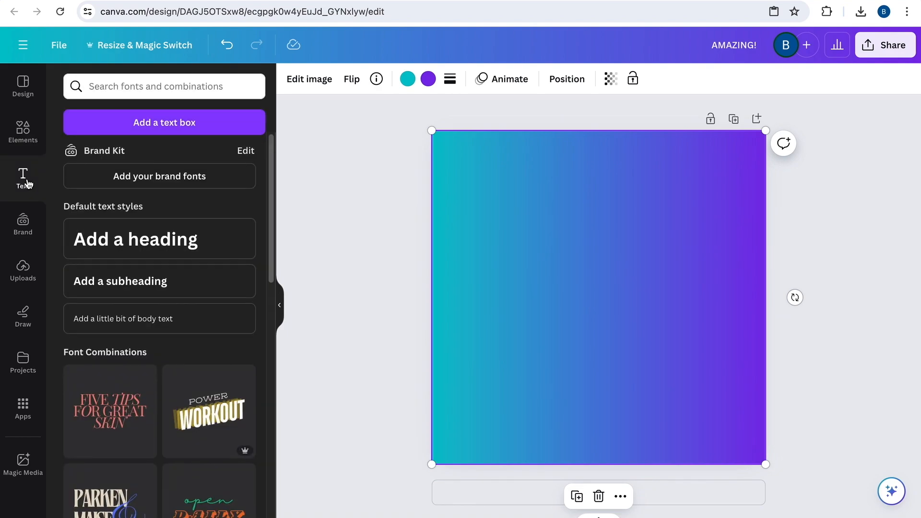
{"action": "left_click", "coordinate": [161, 241]}
{"action": "triple_click", "coordinate": [589, 289]}
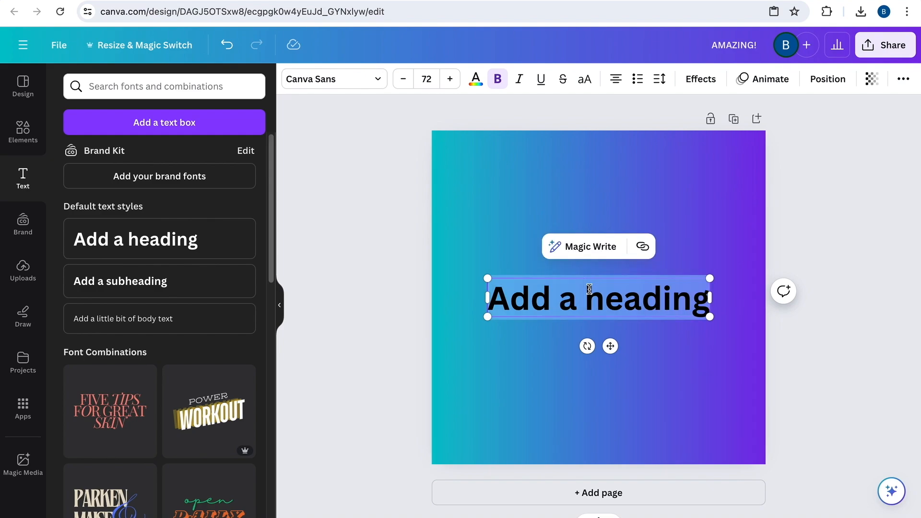
{"action": "type", "text": "AMAZING!"}
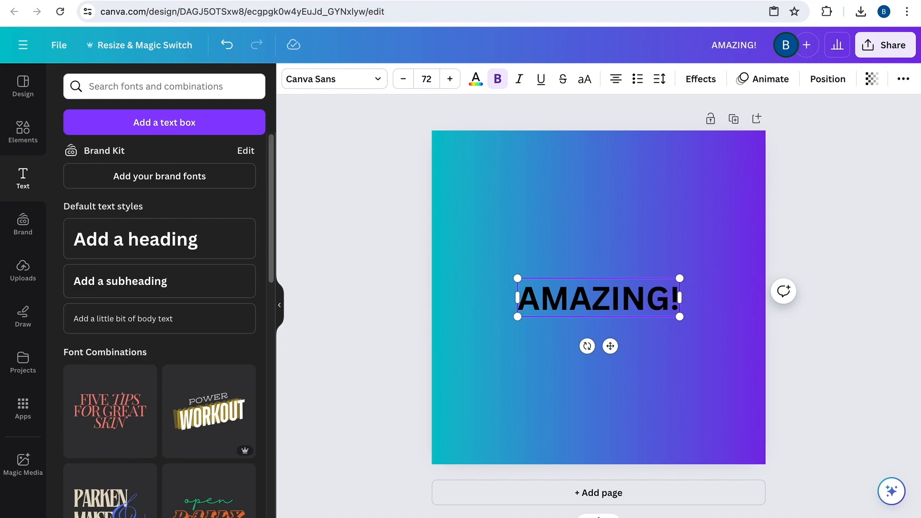
Enlarge the "AMAZING!" heading to font size 130 so it spans almost the full page width, roughly centred
{"action": "left_click_drag", "start_coordinate": [517, 277], "coordinate": [449, 263]}
{"action": "left_click_drag", "start_coordinate": [681, 316], "coordinate": [740, 350]}
{"action": "left_click_drag", "start_coordinate": [726, 309], "coordinate": [624, 305]}
Change the colour of the whole "AMAZING!" heading to white and deselect it
{"action": "left_click_drag", "start_coordinate": [454, 295], "coordinate": [739, 295]}
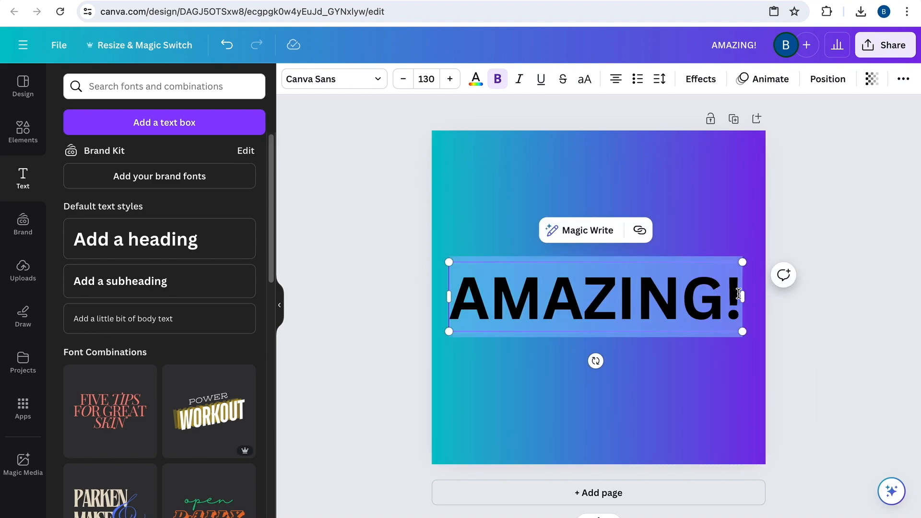
{"action": "left_click", "coordinate": [475, 81]}
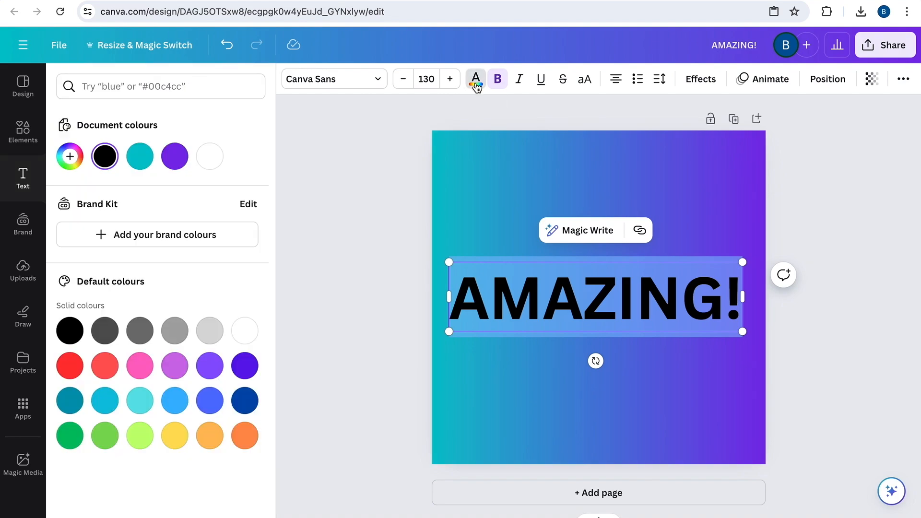
{"action": "left_click", "coordinate": [217, 160]}
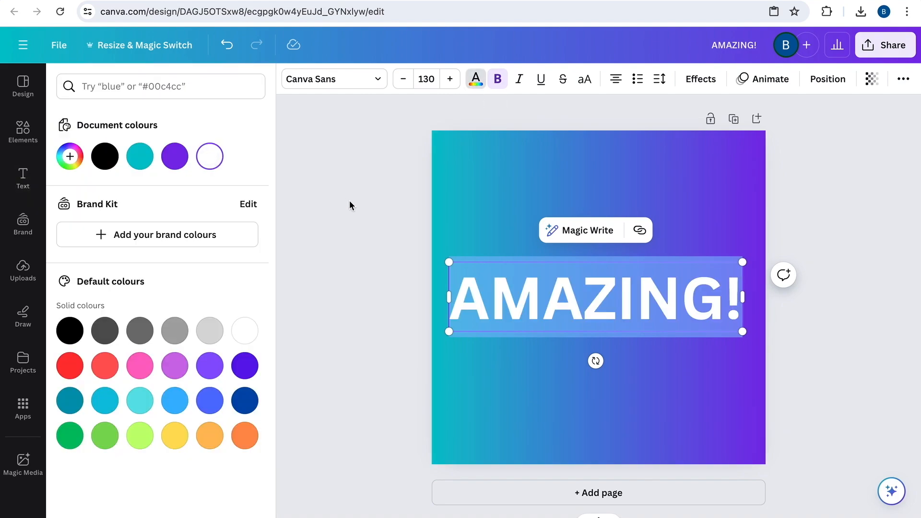
{"action": "key", "text": "Escape"}
{"action": "key", "text": "Escape"}
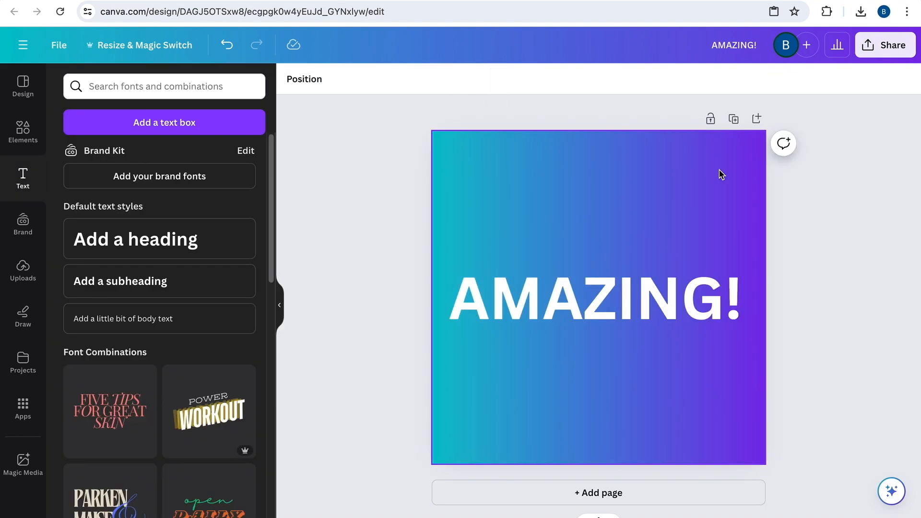
Set the "AMAZING!" heading's transparency to 35 and deselect it
{"action": "left_click", "coordinate": [632, 299]}
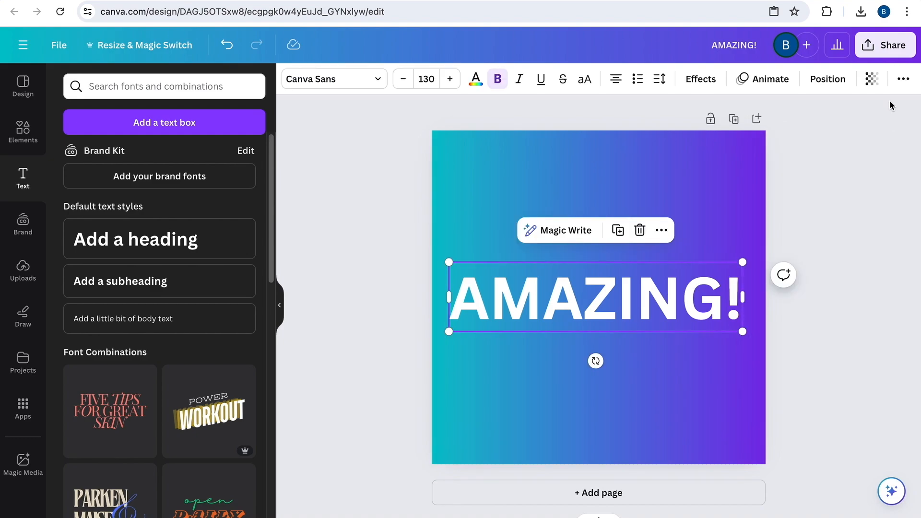
{"action": "left_click", "coordinate": [872, 80]}
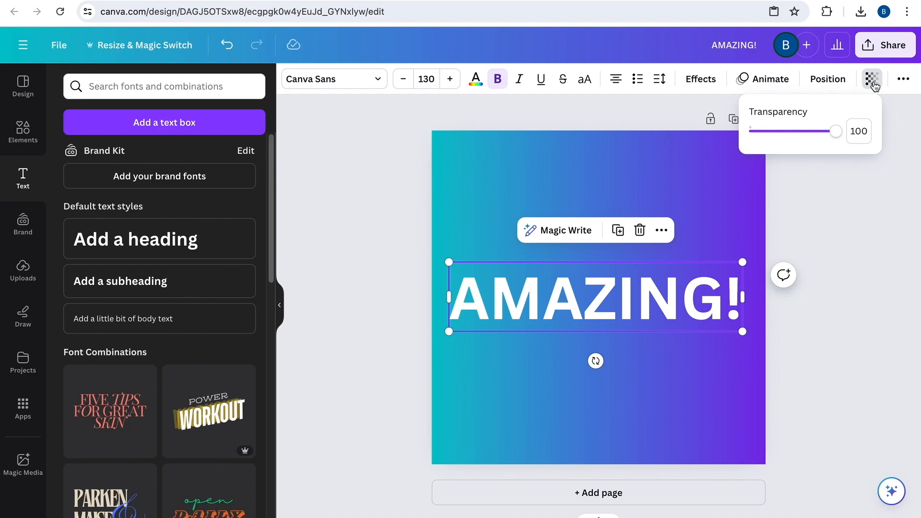
{"action": "left_click_drag", "start_coordinate": [838, 140], "coordinate": [781, 138]}
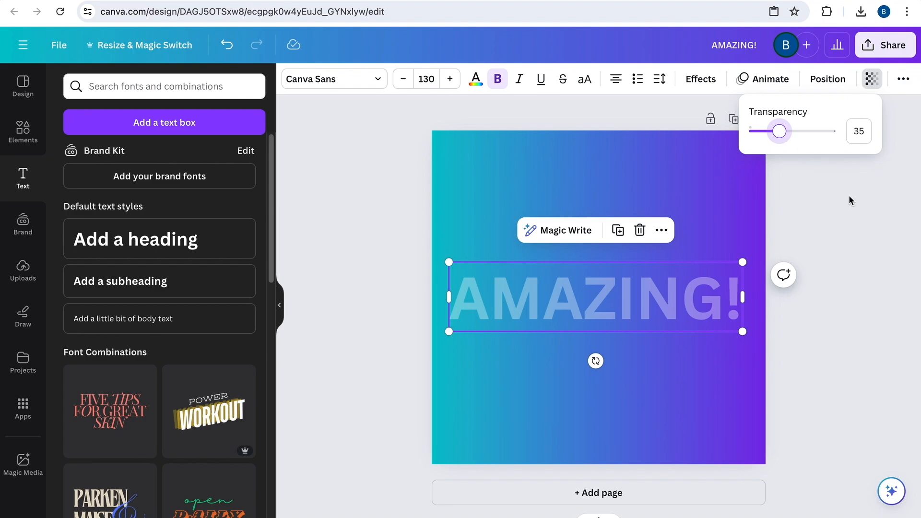
{"action": "key", "text": "Escape"}
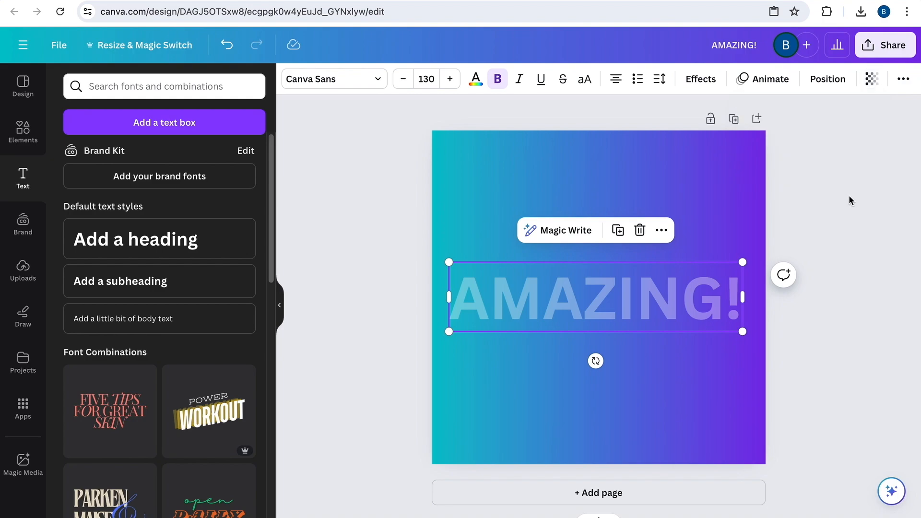
{"action": "left_click", "coordinate": [828, 208]}
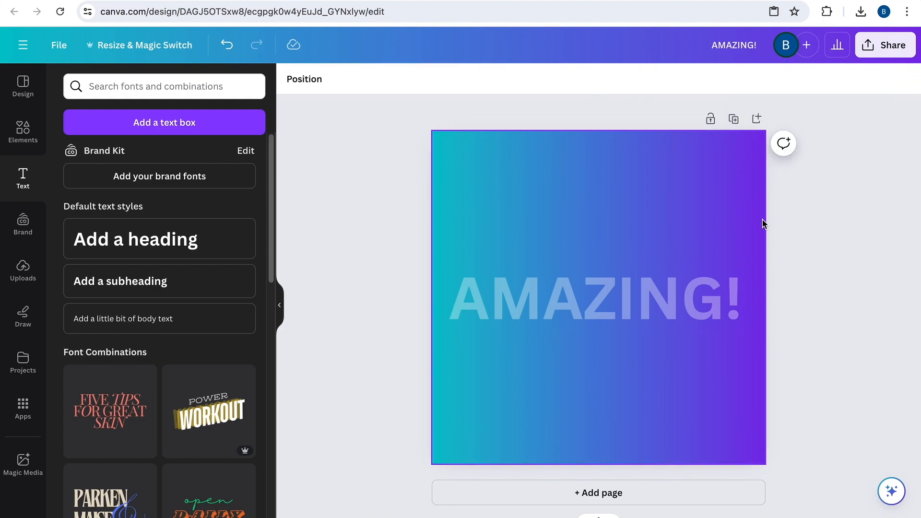
Download the design as a PNG at size 1 (1,000 × 1,000 px) and dismiss the download notice
{"action": "left_click", "coordinate": [885, 45]}
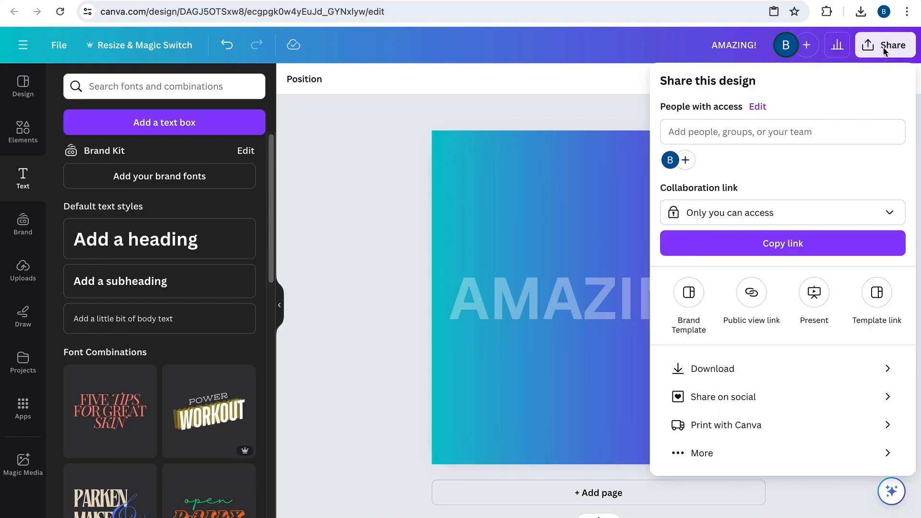
{"action": "left_click", "coordinate": [727, 379]}
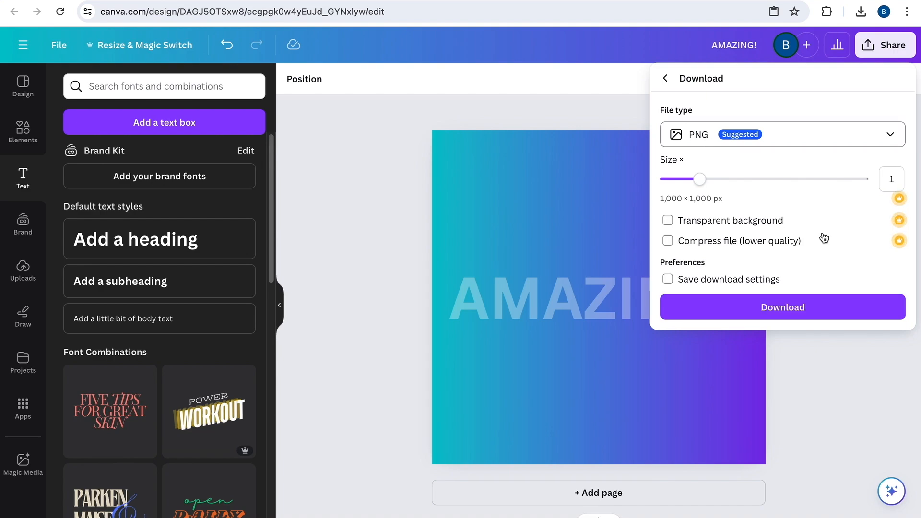
{"action": "left_click", "coordinate": [783, 308]}
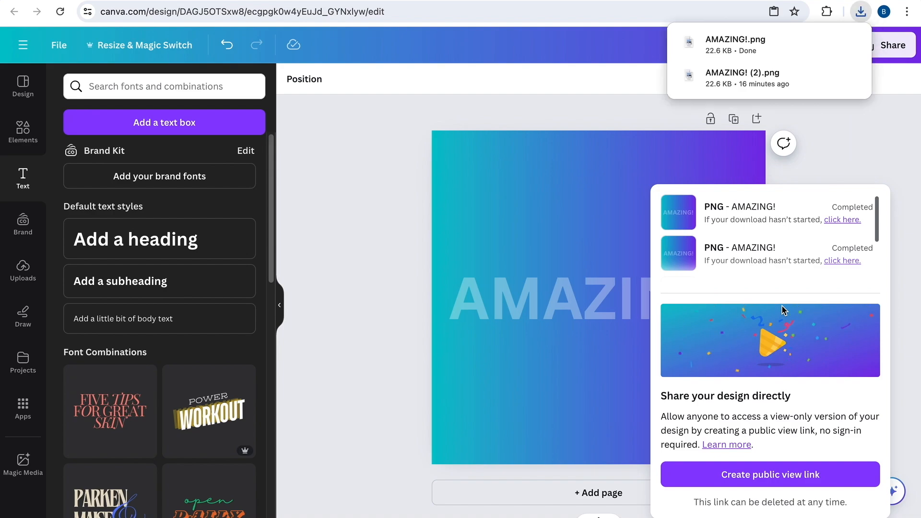
{"action": "left_click", "coordinate": [844, 152]}
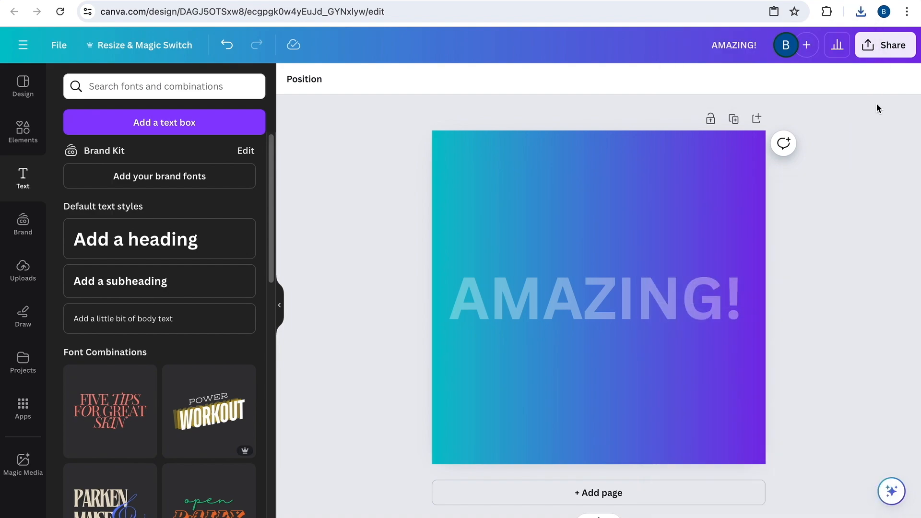
Delete the "AMAZING!" heading and the gradient background to leave the page blank
{"action": "left_click_drag", "start_coordinate": [387, 114], "coordinate": [819, 474]}
{"action": "key", "text": "Delete"}
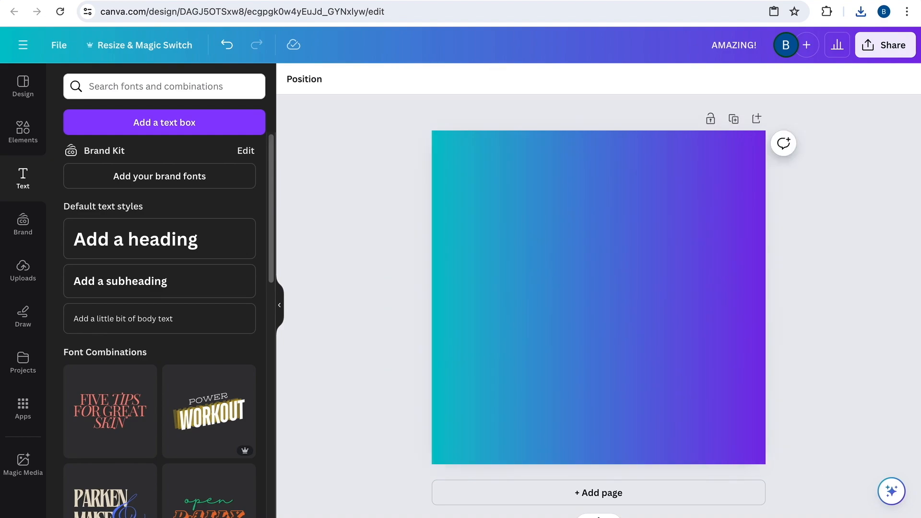
{"action": "left_click", "coordinate": [635, 346]}
{"action": "key", "text": "Delete"}
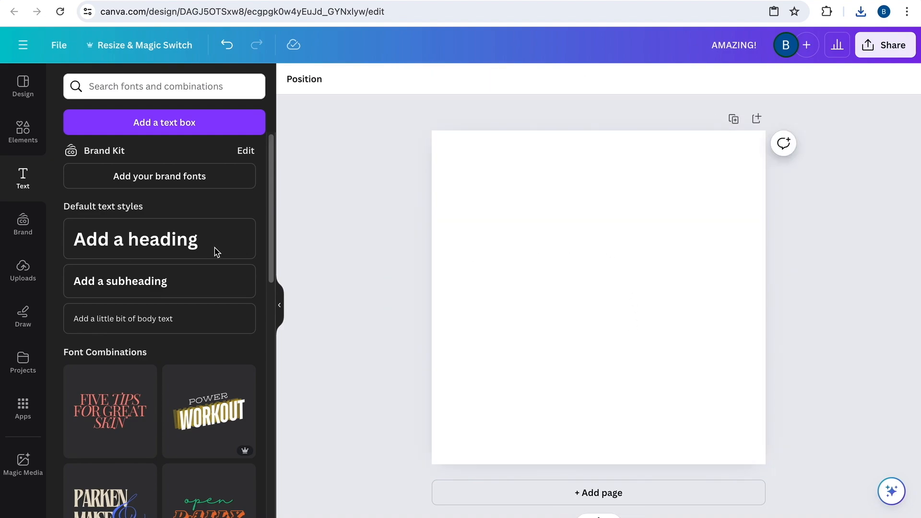
Upload the image Amazing.png from the Downloads folder
{"action": "left_click", "coordinate": [22, 271]}
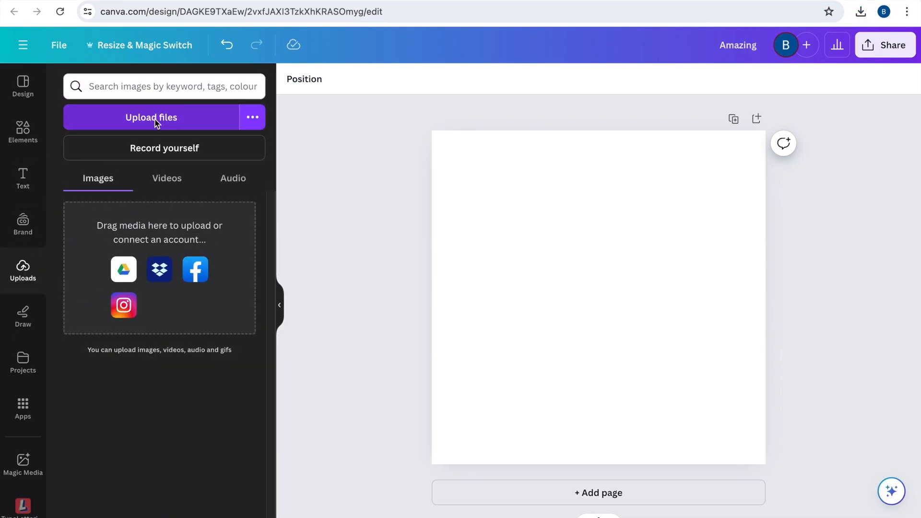
{"action": "left_click", "coordinate": [154, 120]}
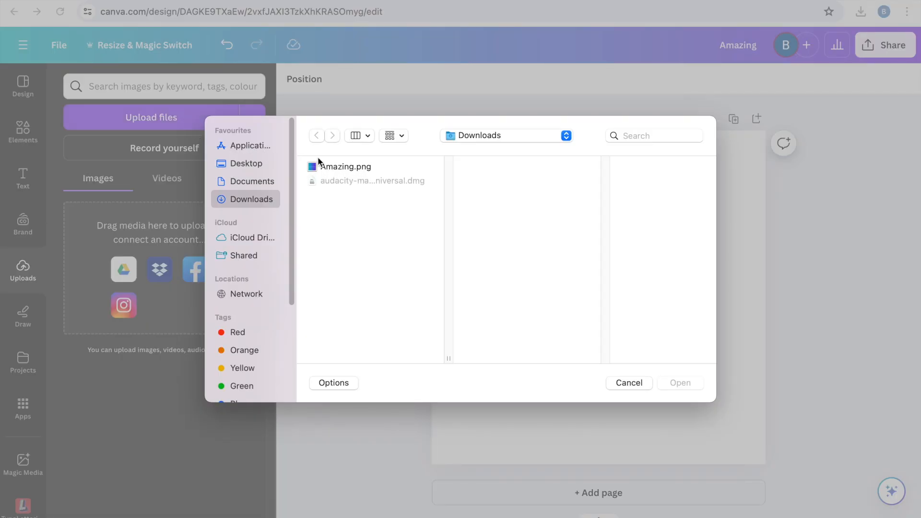
{"action": "left_click", "coordinate": [338, 166]}
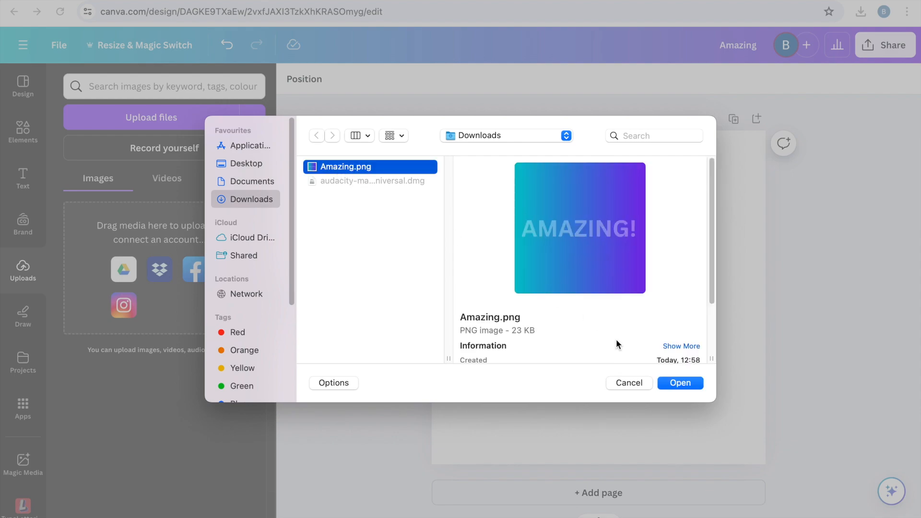
{"action": "left_click", "coordinate": [681, 382]}
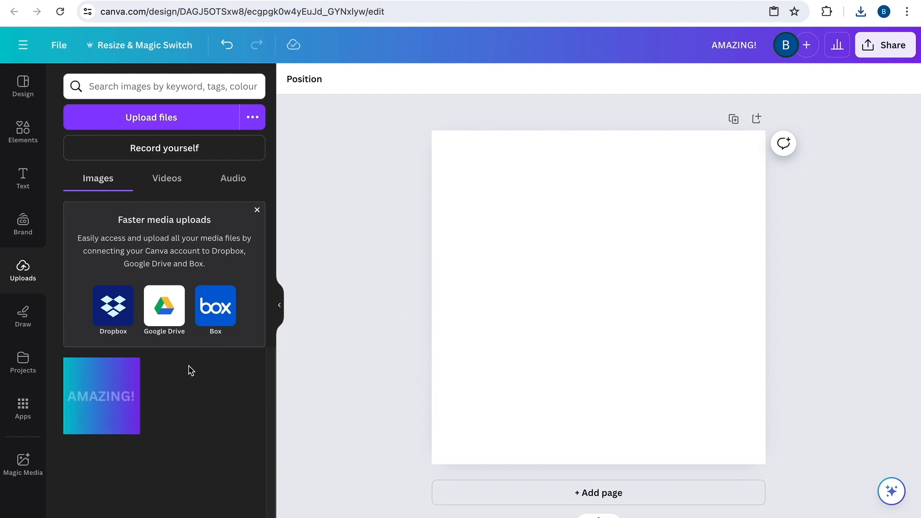
Place the uploaded "AMAZING!" image at full page size and crop it vertically to a narrow band around the text
{"action": "left_click", "coordinate": [100, 398]}
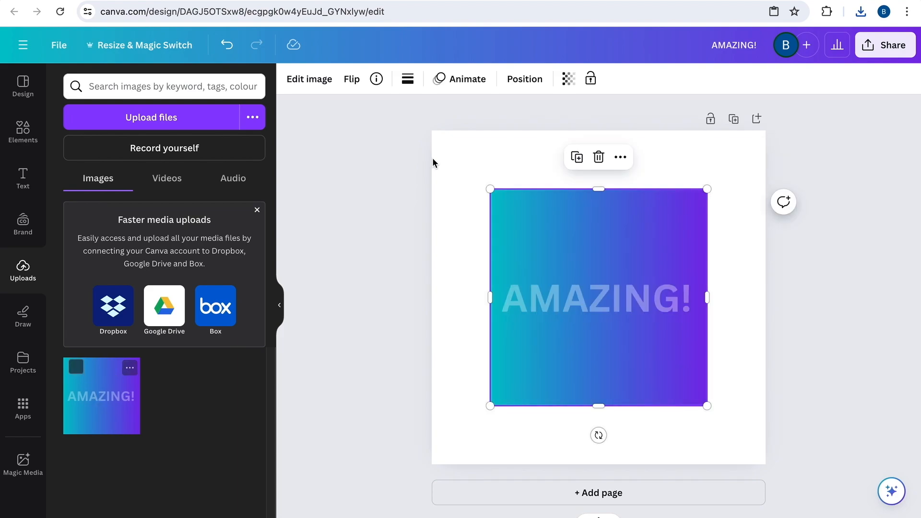
{"action": "left_click_drag", "start_coordinate": [489, 190], "coordinate": [431, 131]}
{"action": "left_click_drag", "start_coordinate": [707, 407], "coordinate": [767, 461]}
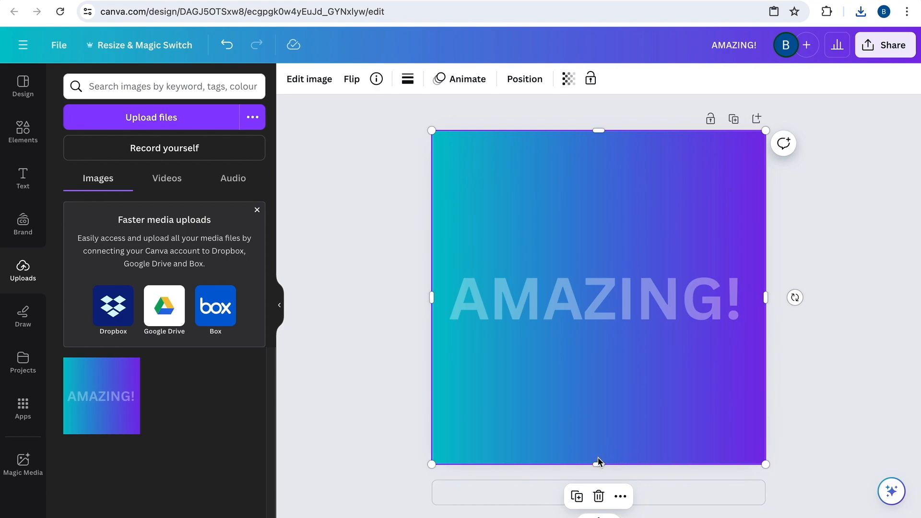
{"action": "left_click_drag", "start_coordinate": [598, 463], "coordinate": [591, 334]}
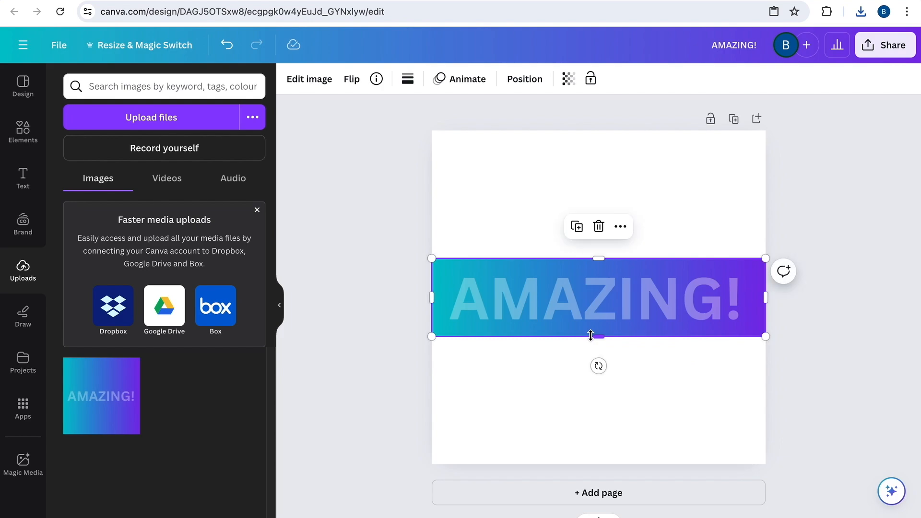
{"action": "left_click", "coordinate": [795, 375]}
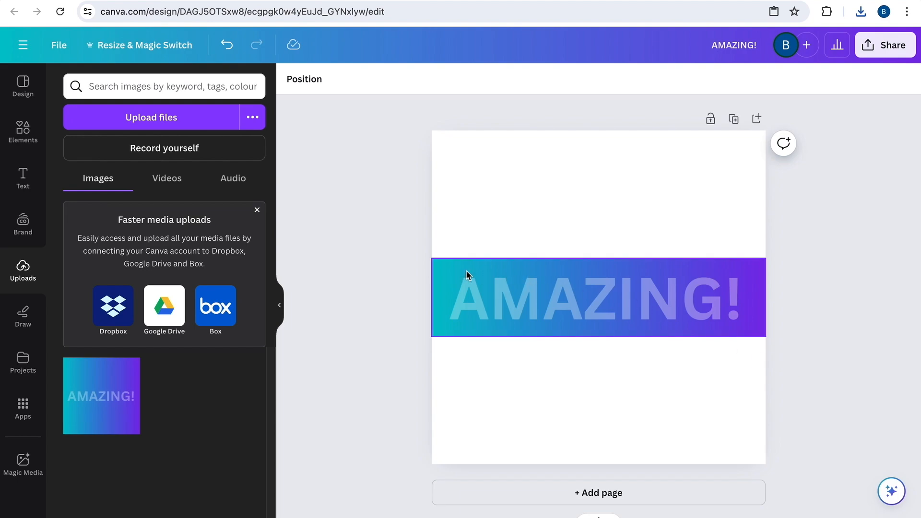
Remove the background of the cropped "AMAZING!" image with BG Remover so only the gradient lettering remains
{"action": "left_click", "coordinate": [450, 273]}
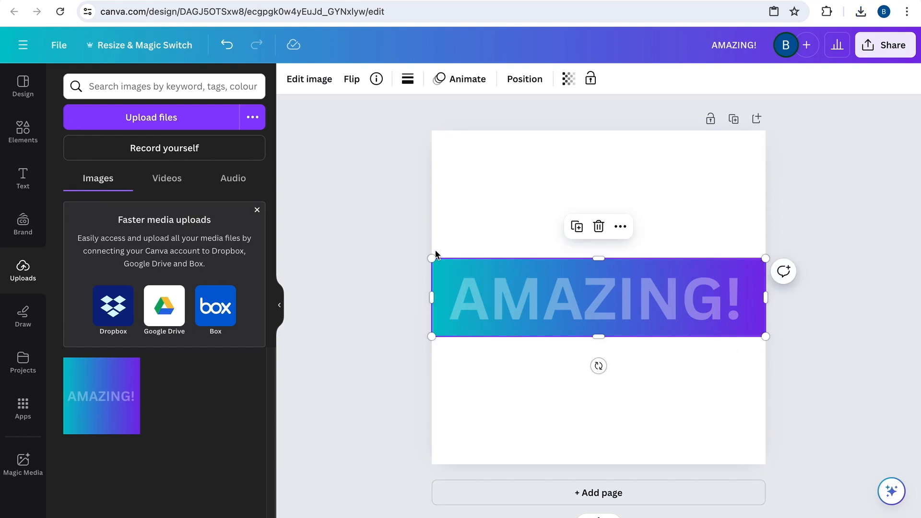
{"action": "left_click", "coordinate": [306, 85]}
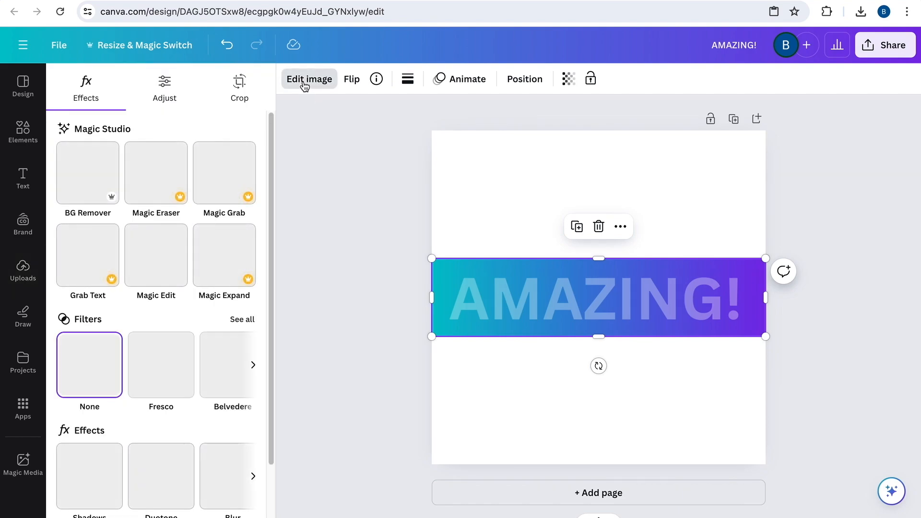
{"action": "left_click", "coordinate": [90, 167]}
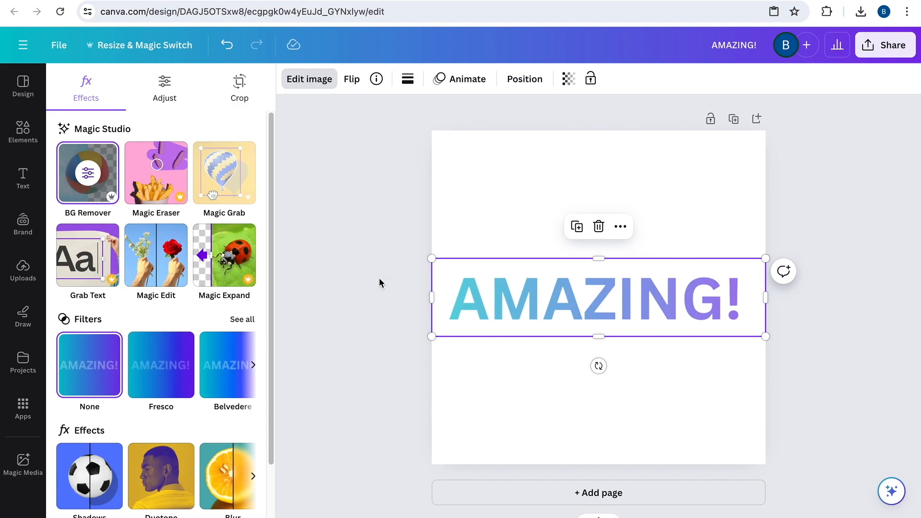
Adjust the "AMAZING!" image to brightness -36, contrast 100 and vibrance 100
{"action": "left_click", "coordinate": [166, 95]}
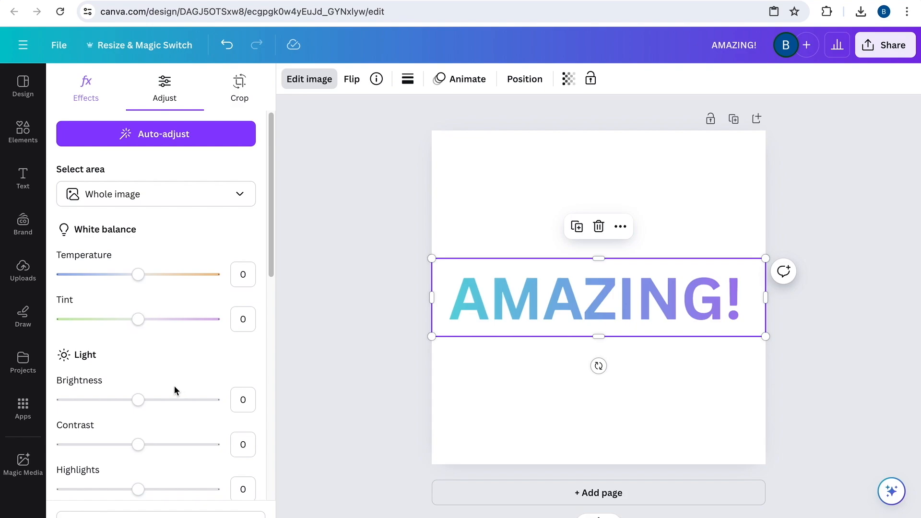
{"action": "left_click_drag", "start_coordinate": [139, 402], "coordinate": [110, 403]}
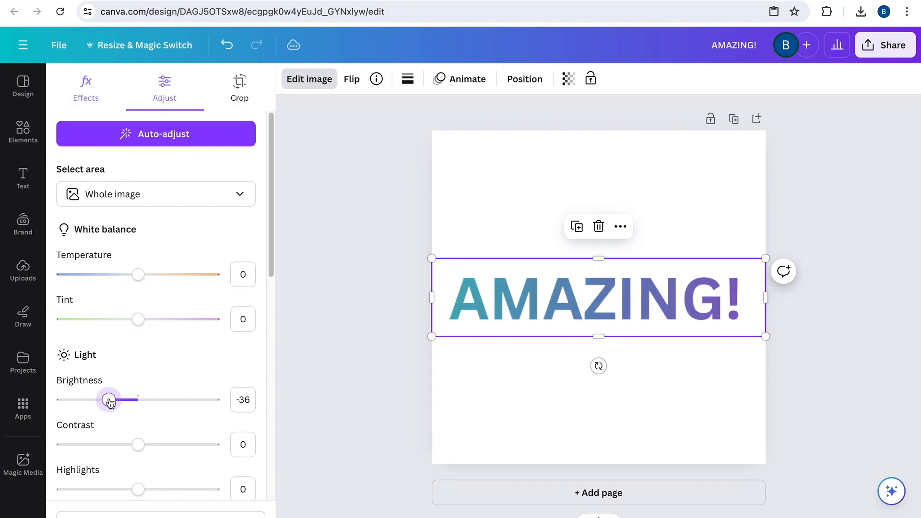
{"action": "left_click_drag", "start_coordinate": [140, 446], "coordinate": [268, 456]}
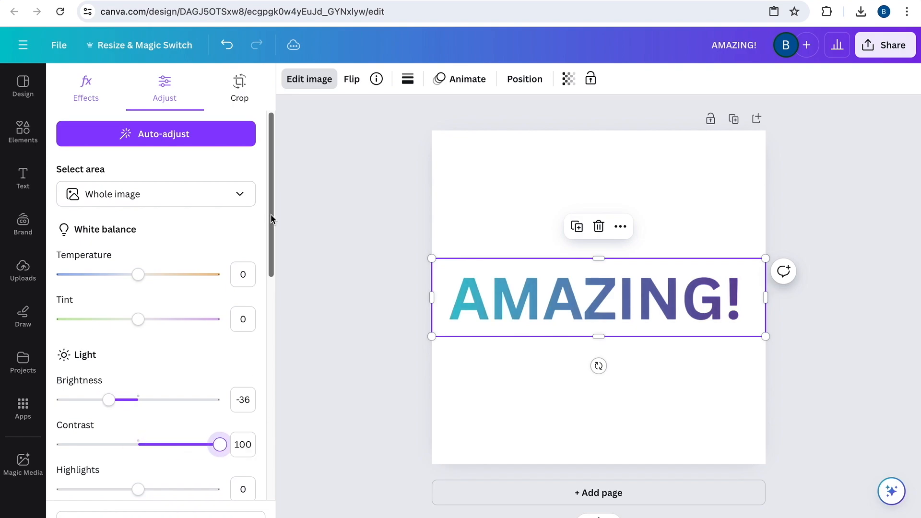
{"action": "left_click_drag", "start_coordinate": [272, 225], "coordinate": [236, 355]}
{"action": "left_click_drag", "start_coordinate": [140, 400], "coordinate": [253, 407]}
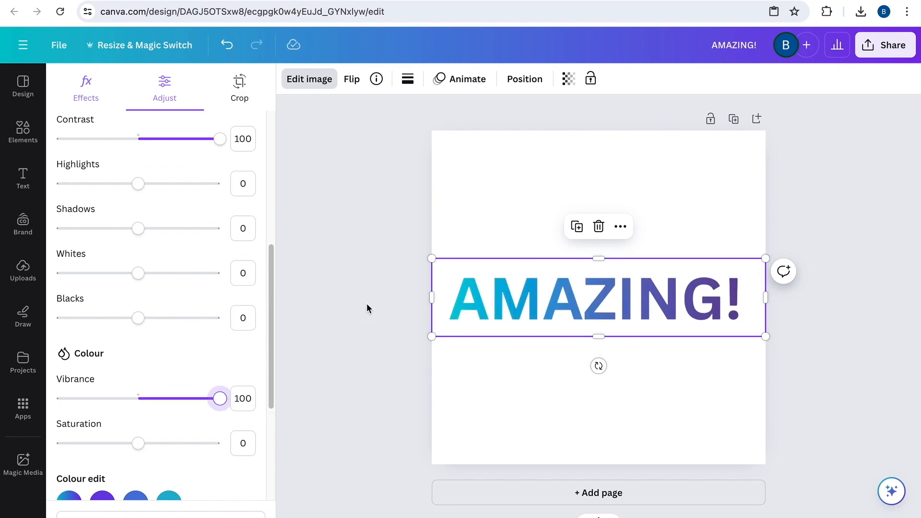
{"action": "key", "text": "Escape"}
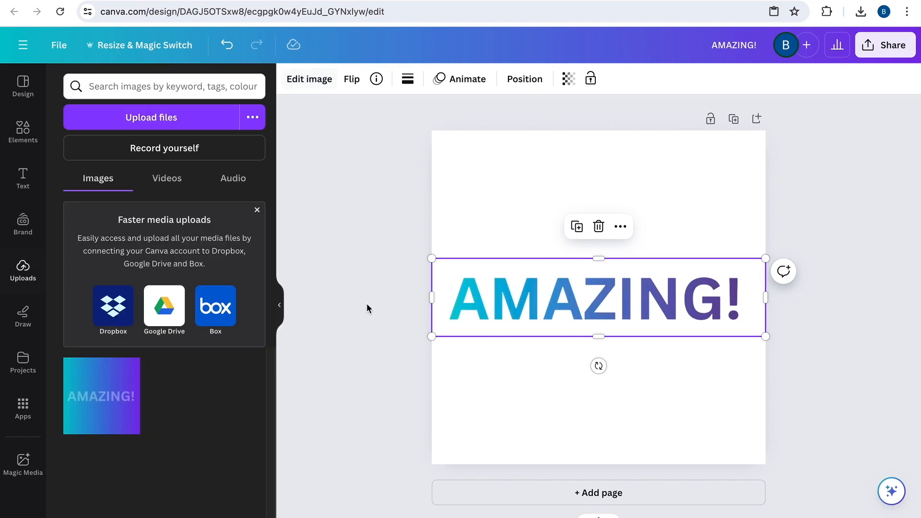
{"action": "left_click", "coordinate": [475, 364]}
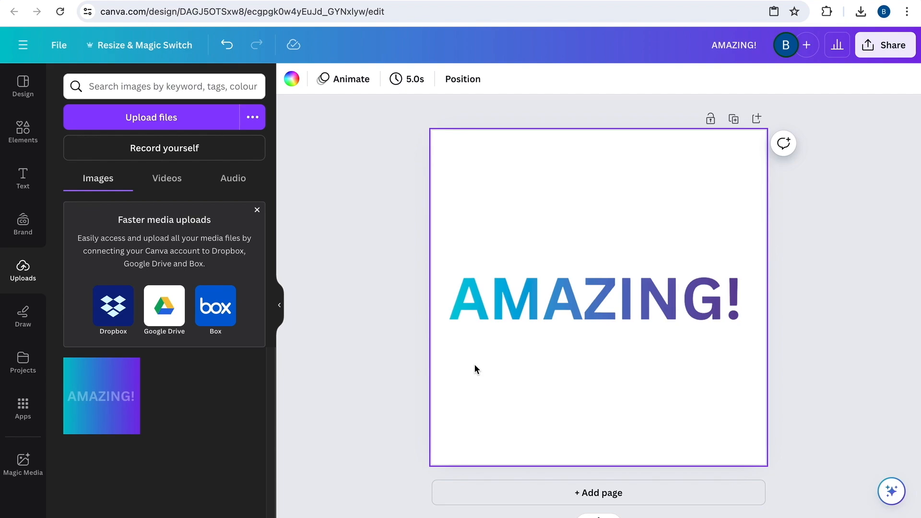
Search the photo elements for "MOON"
{"action": "left_click", "coordinate": [22, 134]}
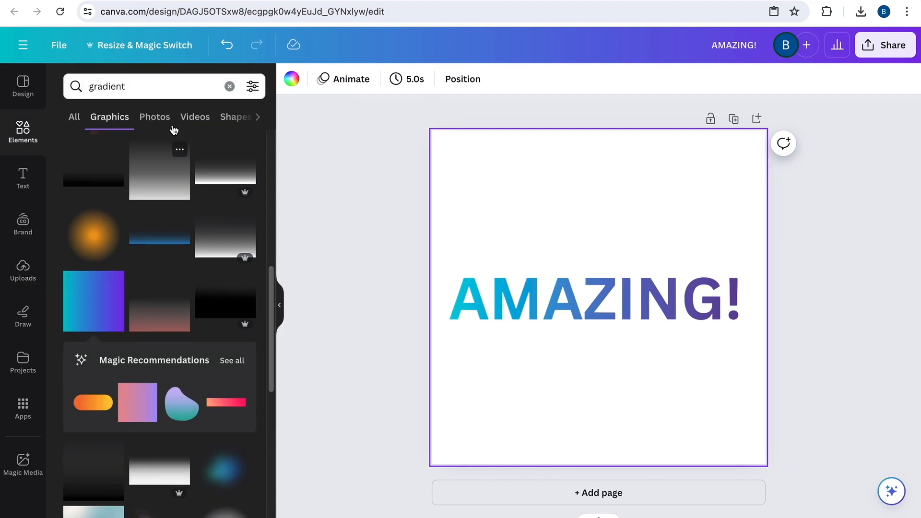
{"action": "left_click", "coordinate": [155, 120]}
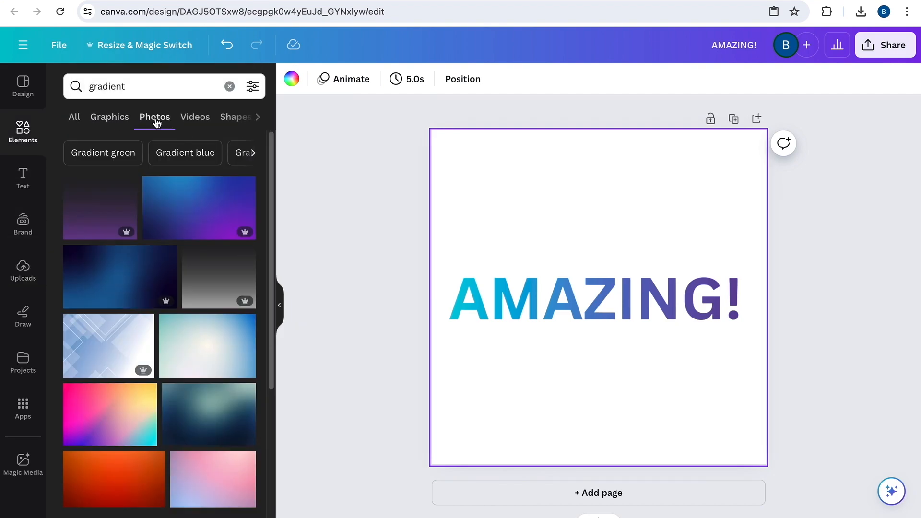
{"action": "double_click", "coordinate": [151, 91]}
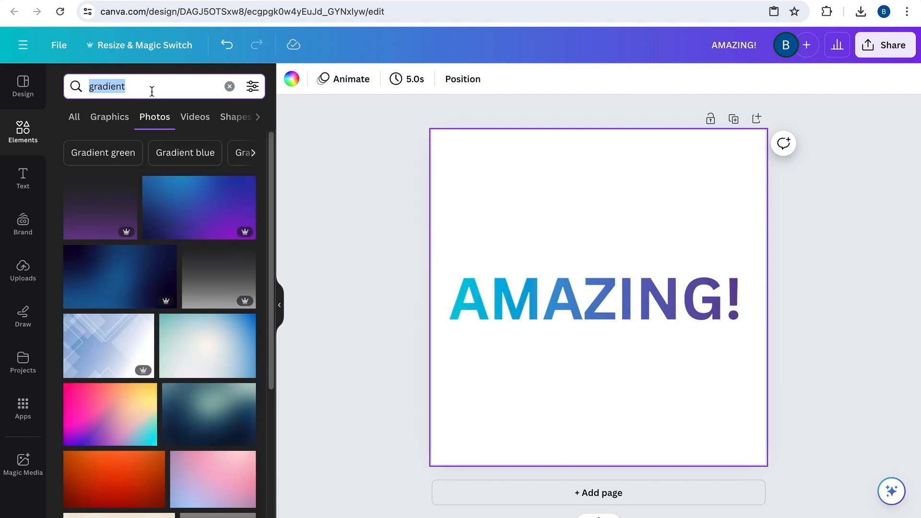
{"action": "type", "text": "MOON"}
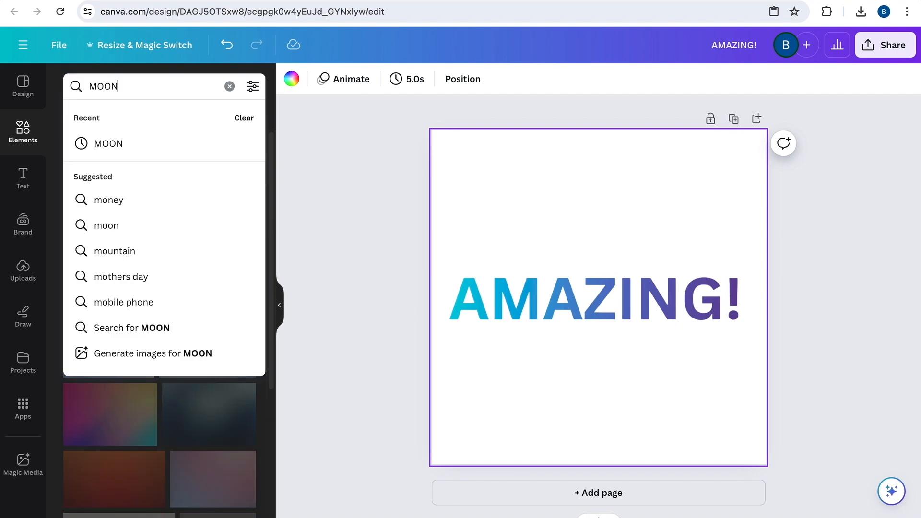
{"action": "key", "text": "Return"}
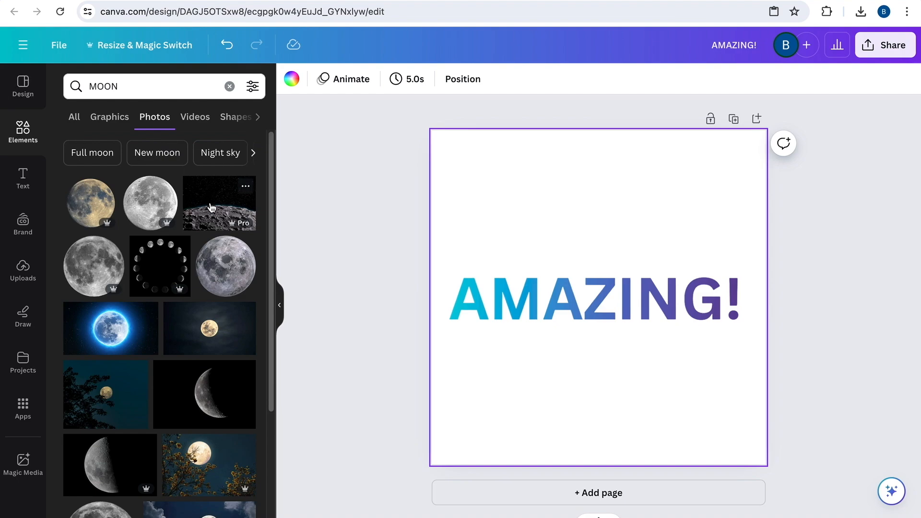
Add the photo of the cratered lunar surface under a starry sky and set it as the page background
{"action": "left_click", "coordinate": [211, 207]}
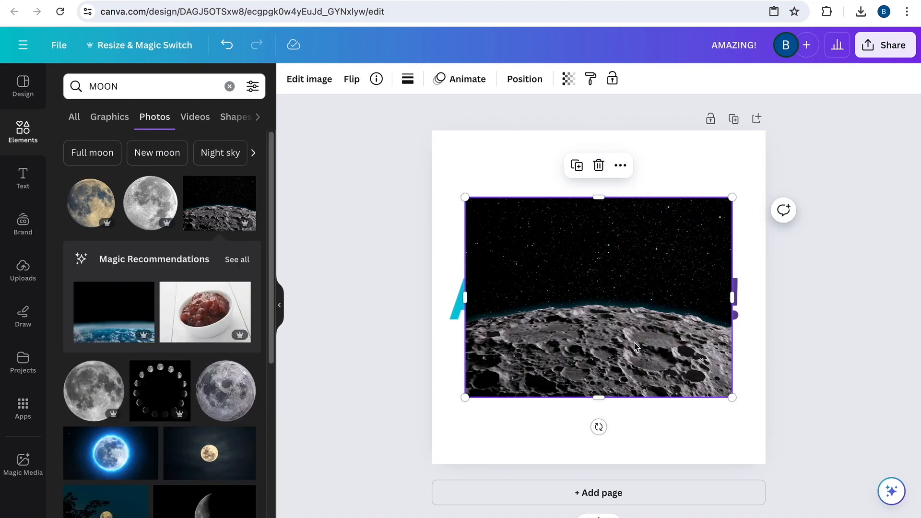
{"action": "right_click", "coordinate": [635, 346]}
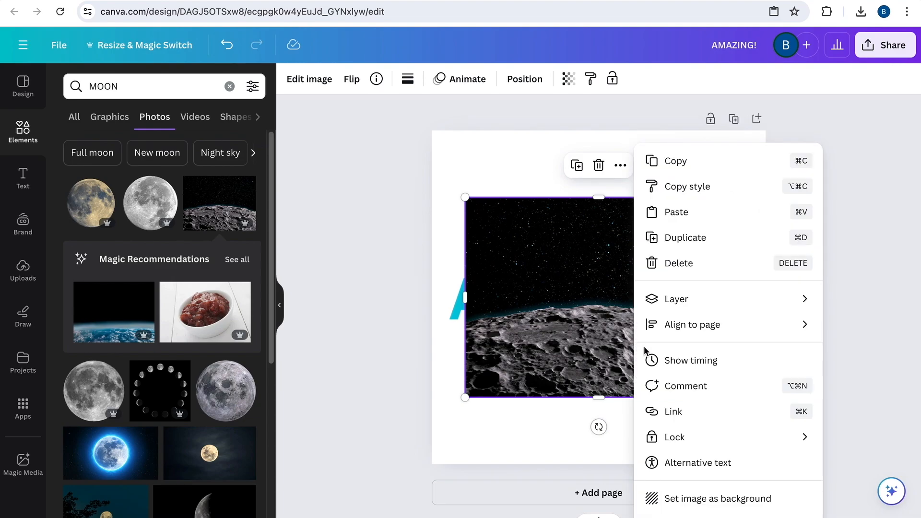
{"action": "left_click", "coordinate": [702, 502]}
Move the "AMAZING!" lettering up into the starry sky above the moon's horizon, keeping it horizontally centred
{"action": "left_click", "coordinate": [613, 304]}
{"action": "left_click_drag", "start_coordinate": [613, 303], "coordinate": [611, 224]}
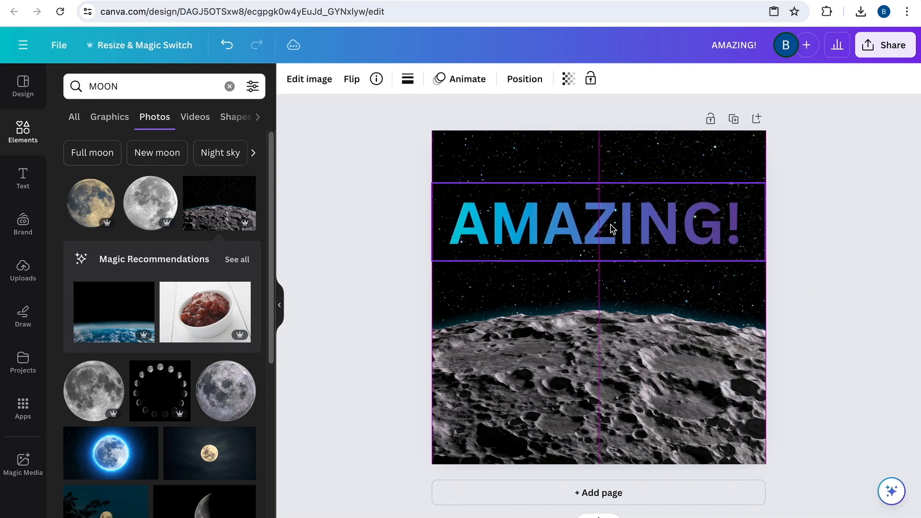
{"action": "left_click", "coordinate": [828, 230]}
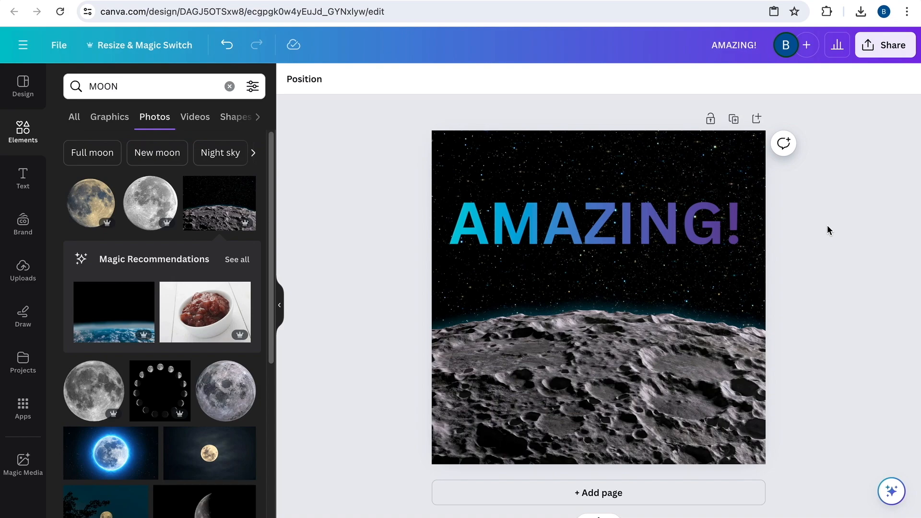